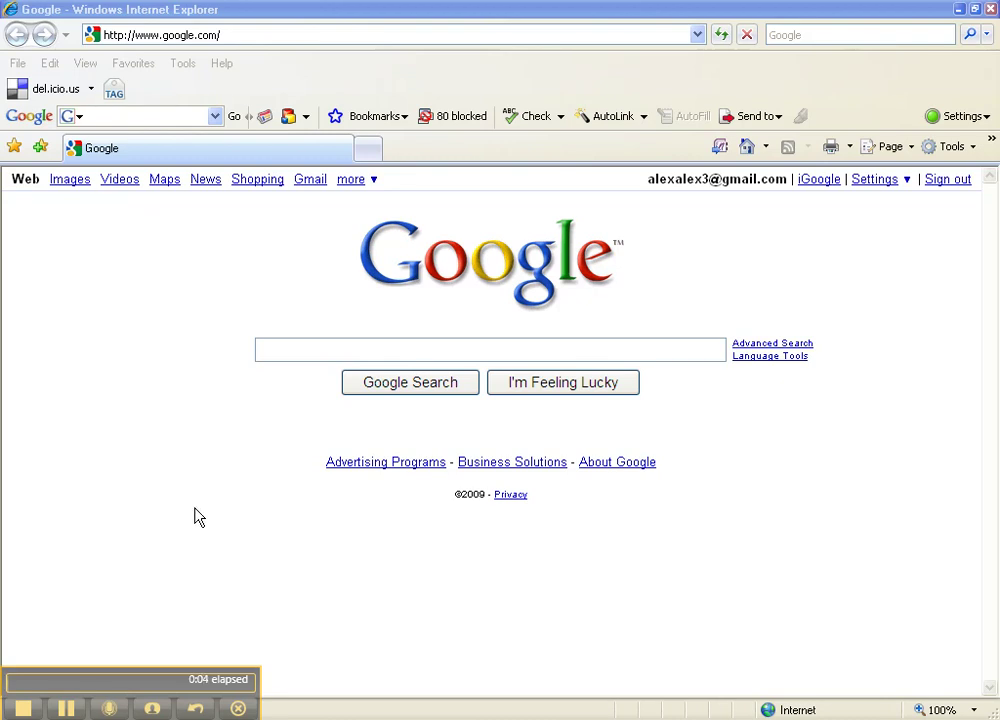
Step: Select the current Google URL in the Internet Explorer address bar so it can be replaced
left_click(239, 33)
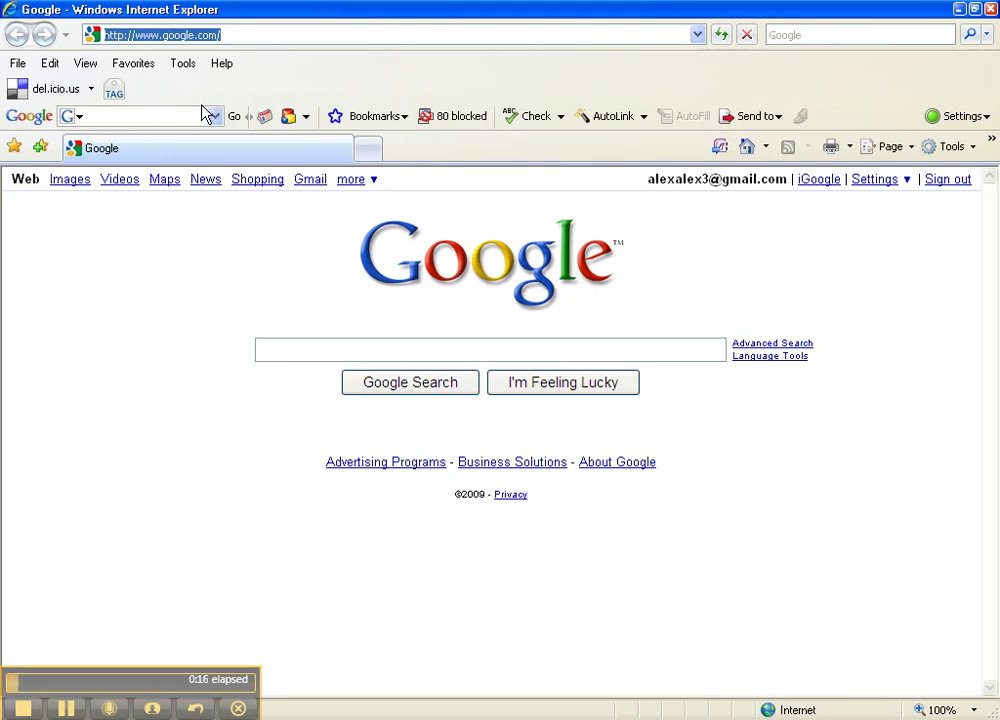
Step: Load access.peralta.edu and sign in to the Peralta Web VPN with username and password
type("access.pera")
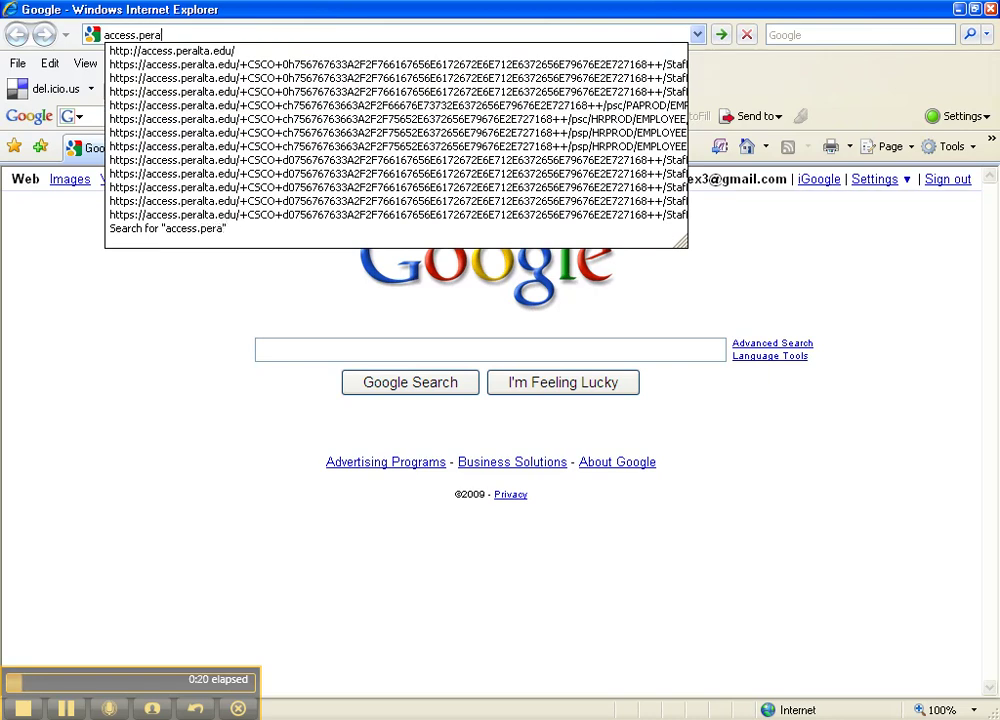
type("lta.edu")
key("Return")
key("Tab")
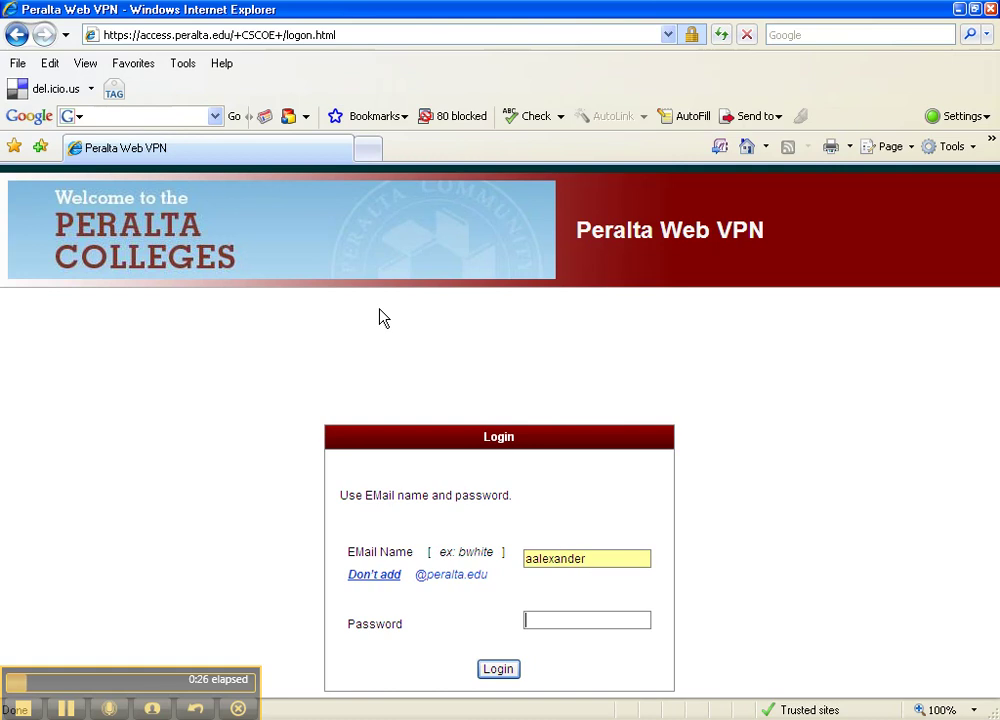
type("•••••••")
key("Return")
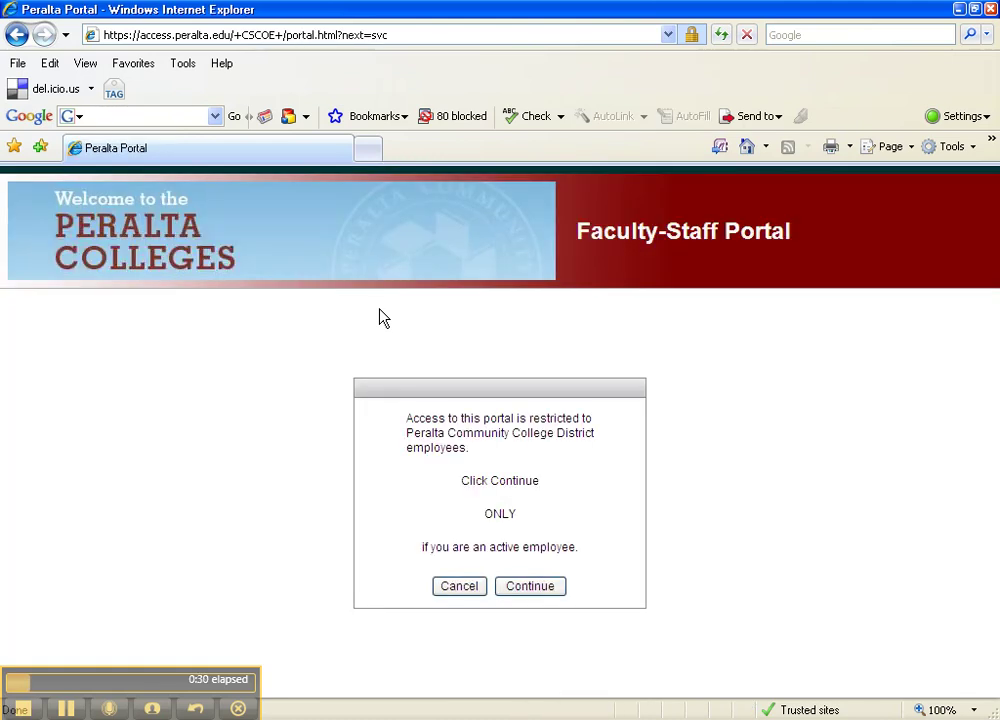
Step: Confirm active-employee status, open the Intranet, and sign in with username and password
left_click(528, 588)
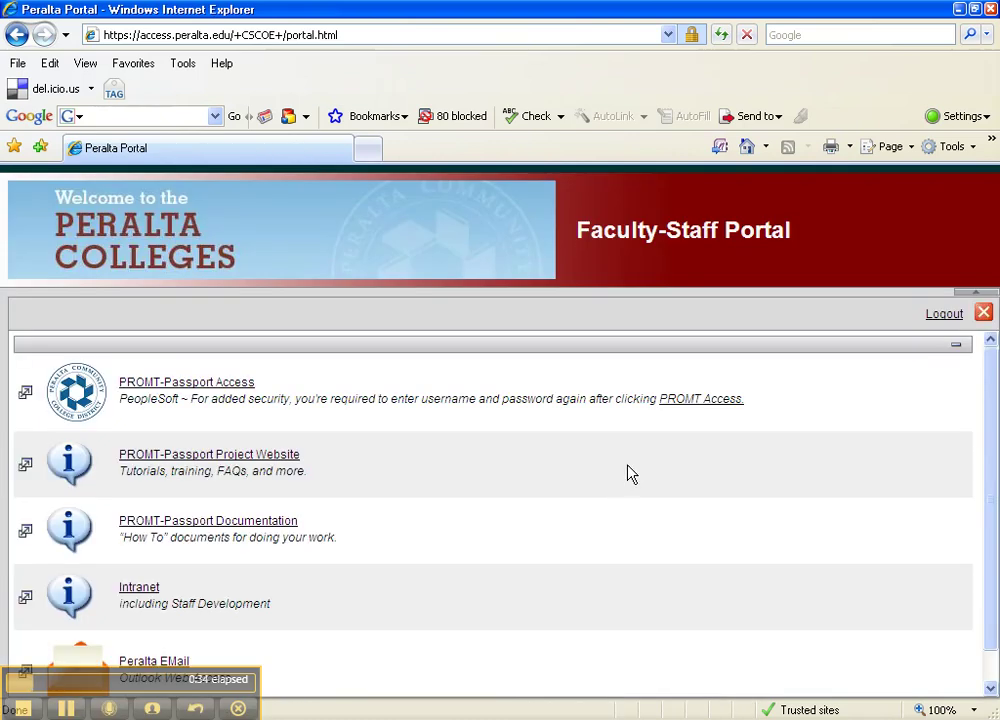
scroll(612, 473, "down", 1)
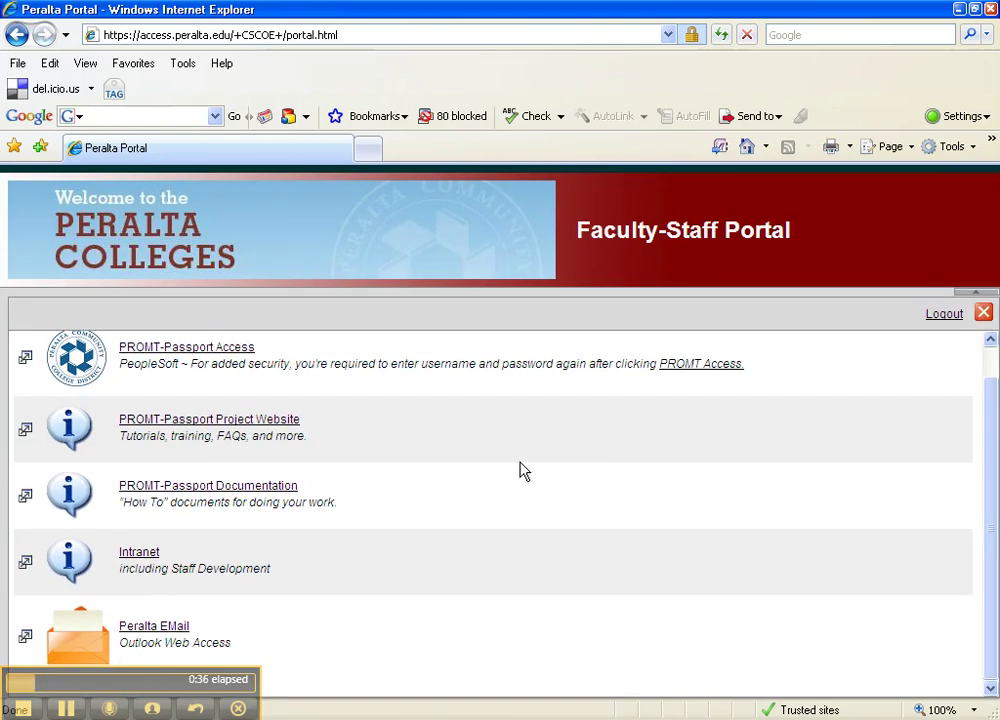
left_click(152, 556)
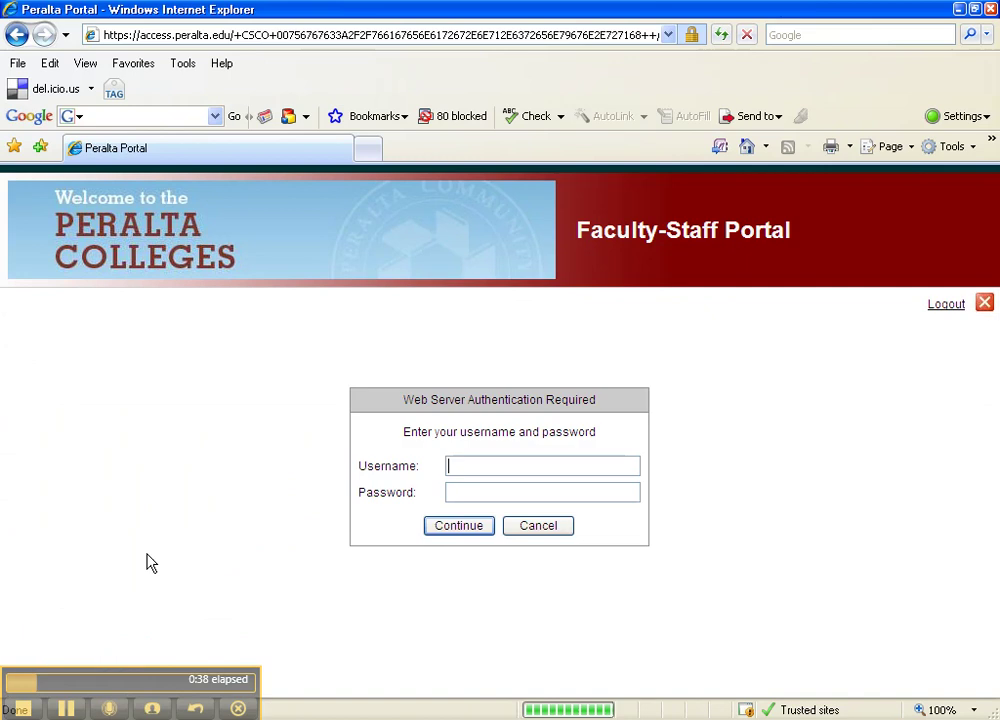
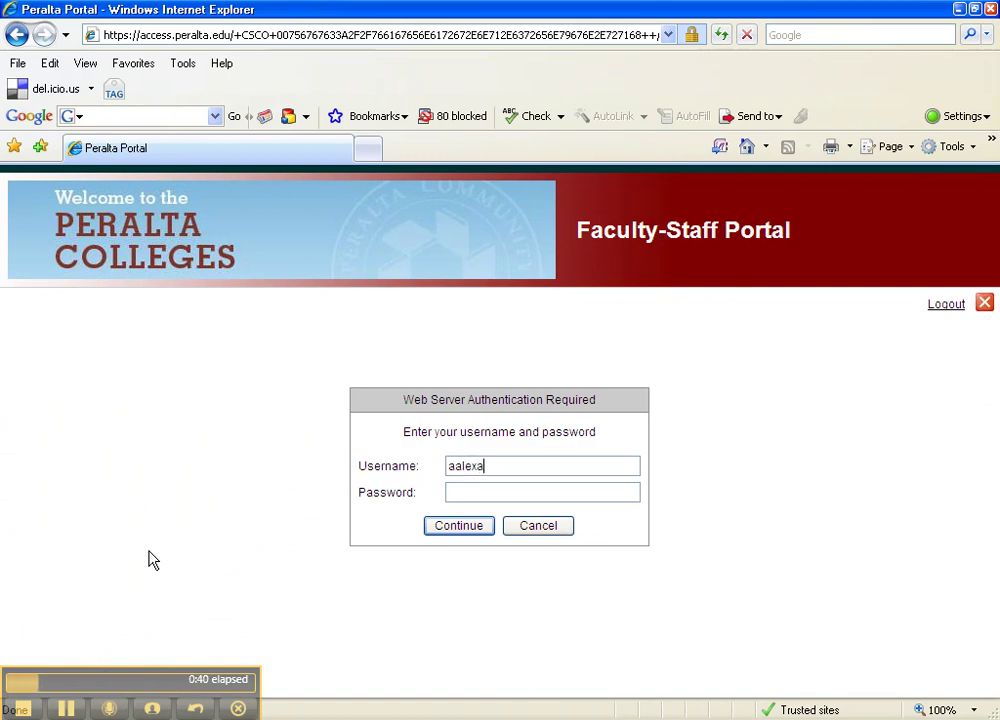
key("Return")
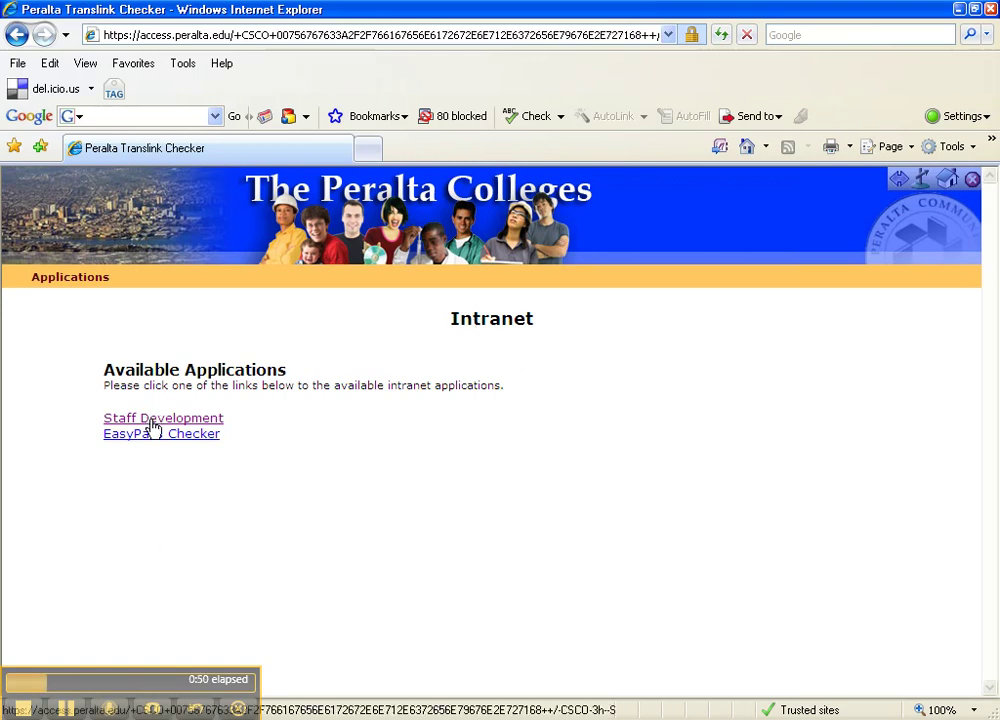
Step: Open the Staff Development application and its My Development page showing Fall 2009 statistics
left_click(152, 422)
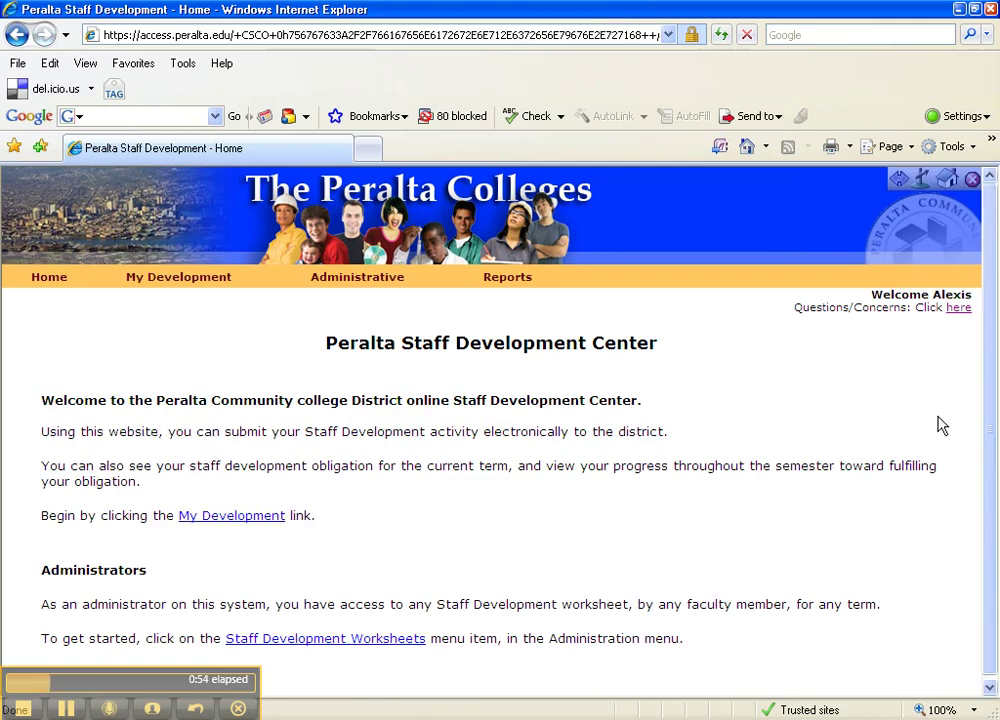
scroll(995, 378, "down", 1)
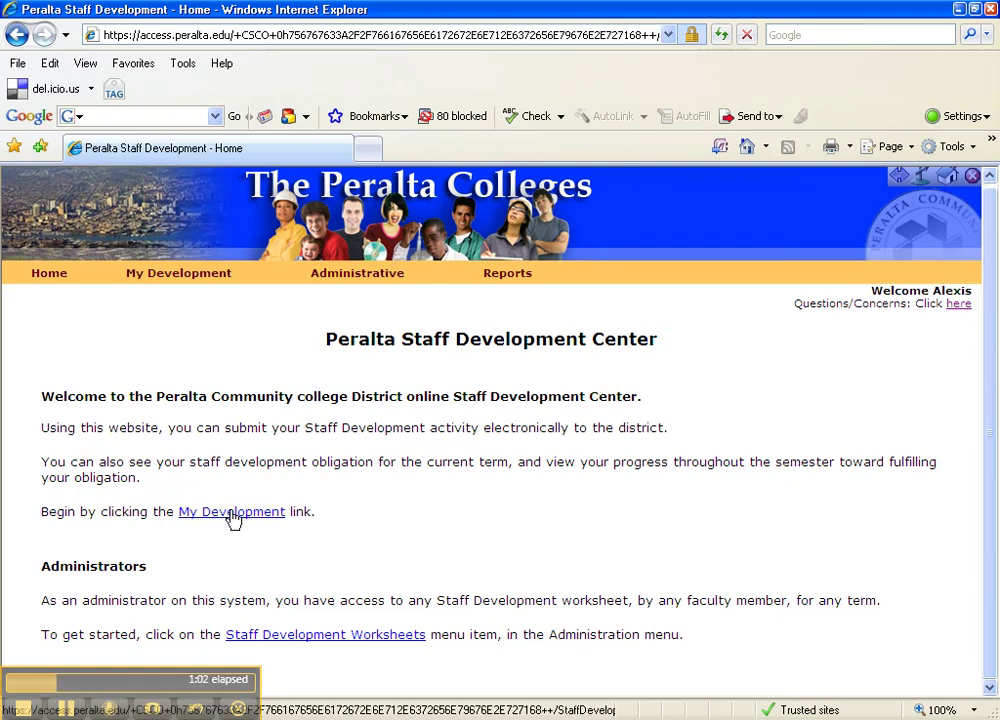
left_click(232, 512)
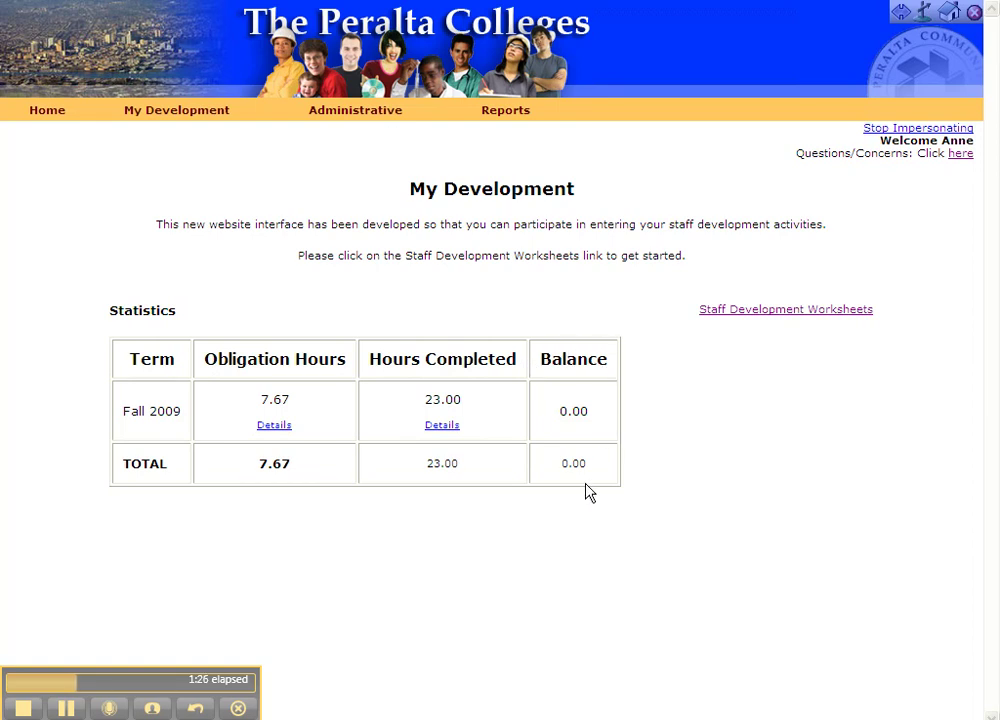
Step: Show the Fall 2009 obligation details: three professional days totalling 7:40 hours
left_click(273, 426)
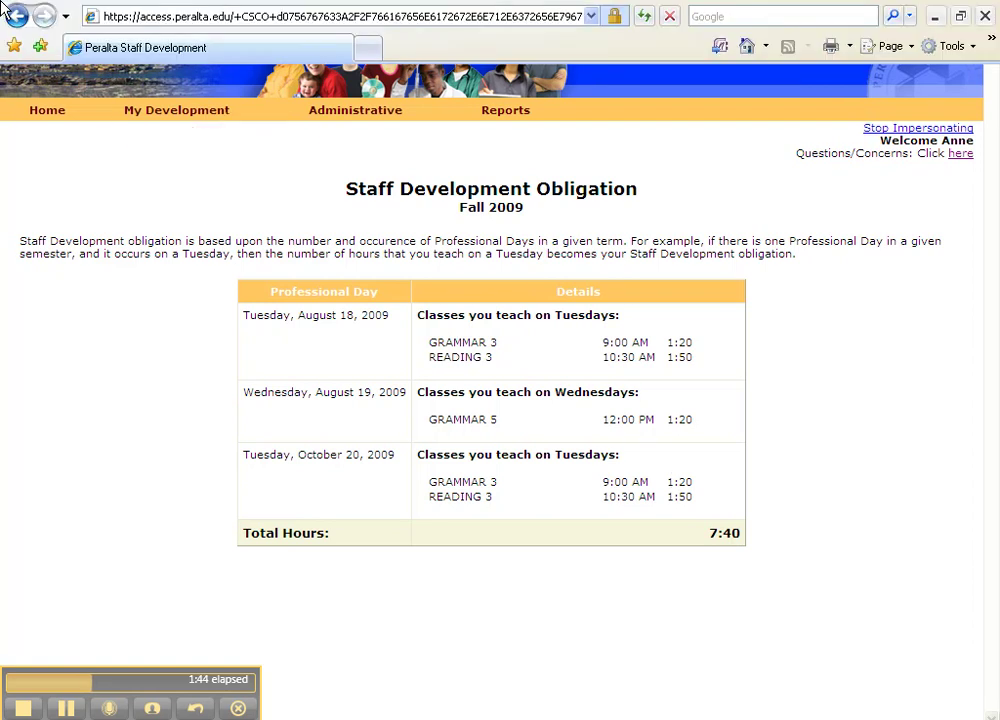
Step: Check the Hours Completed details (23.00 workshop hours) and return to My Development
left_click(15, 13)
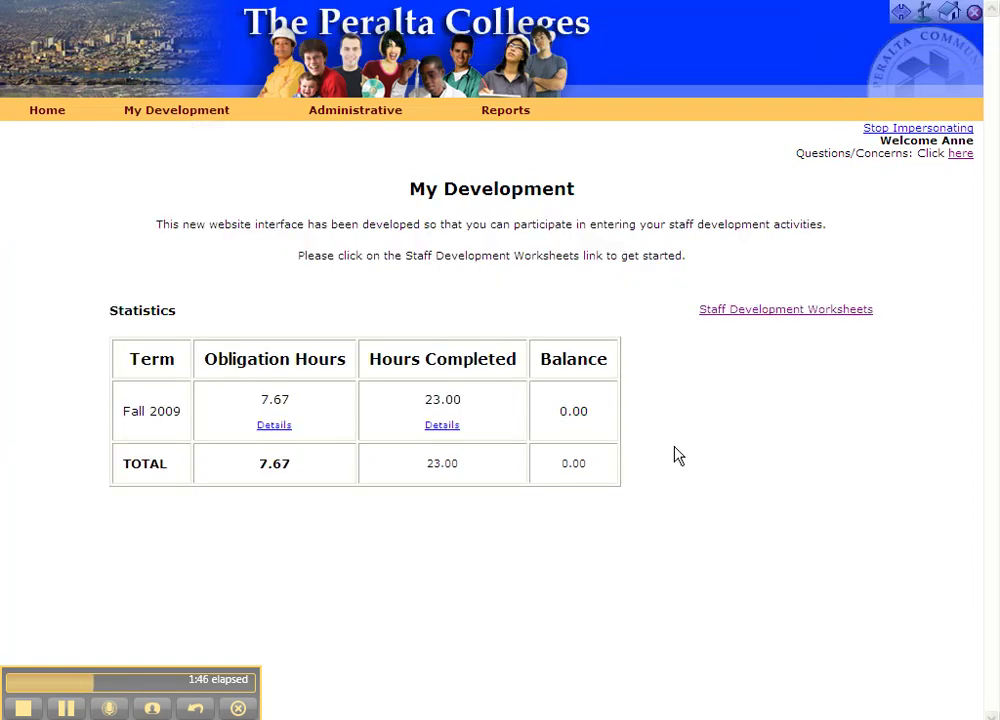
left_click(442, 427)
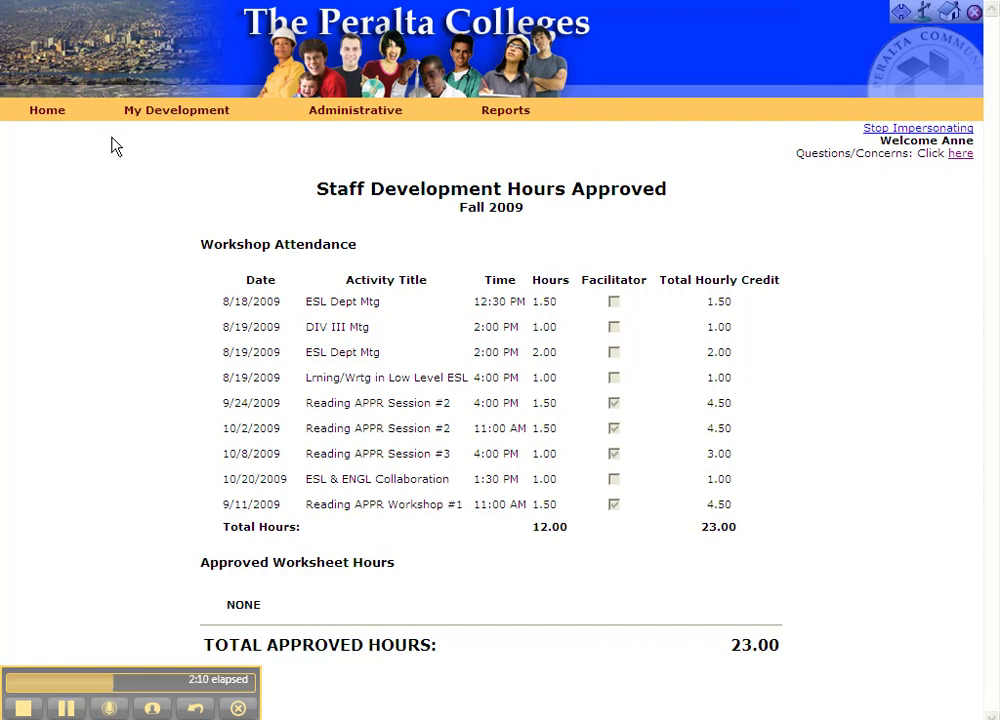
mouse_move(15, 9)
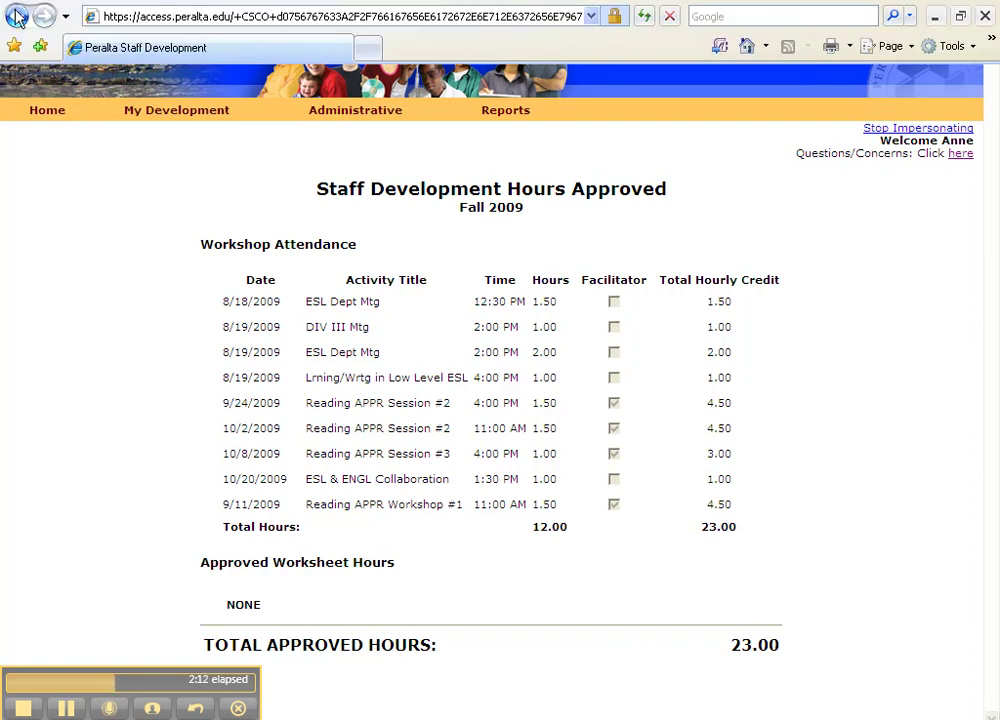
left_click(17, 14)
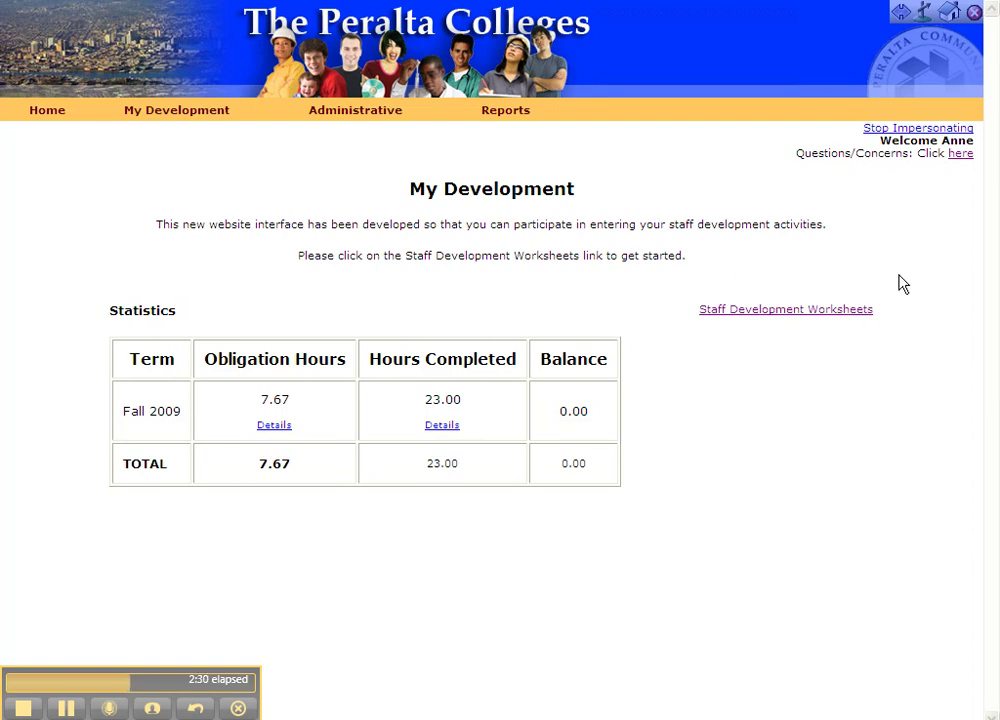
Step: Open the Fall 2009 Staff Development Worksheet from the worksheets list
left_click(771, 310)
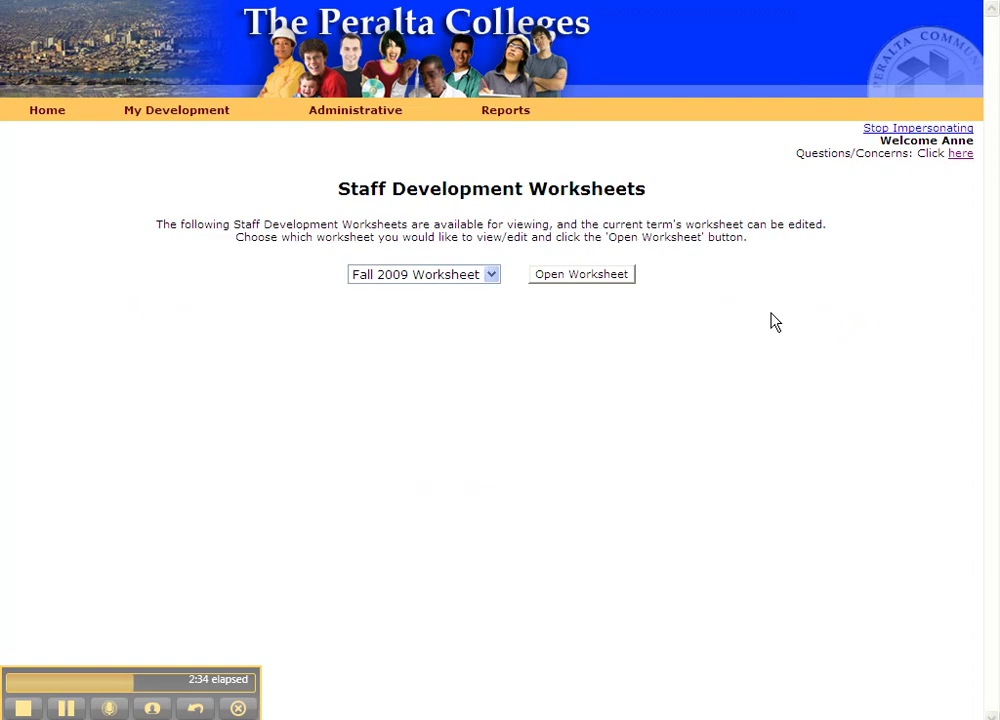
left_click(558, 283)
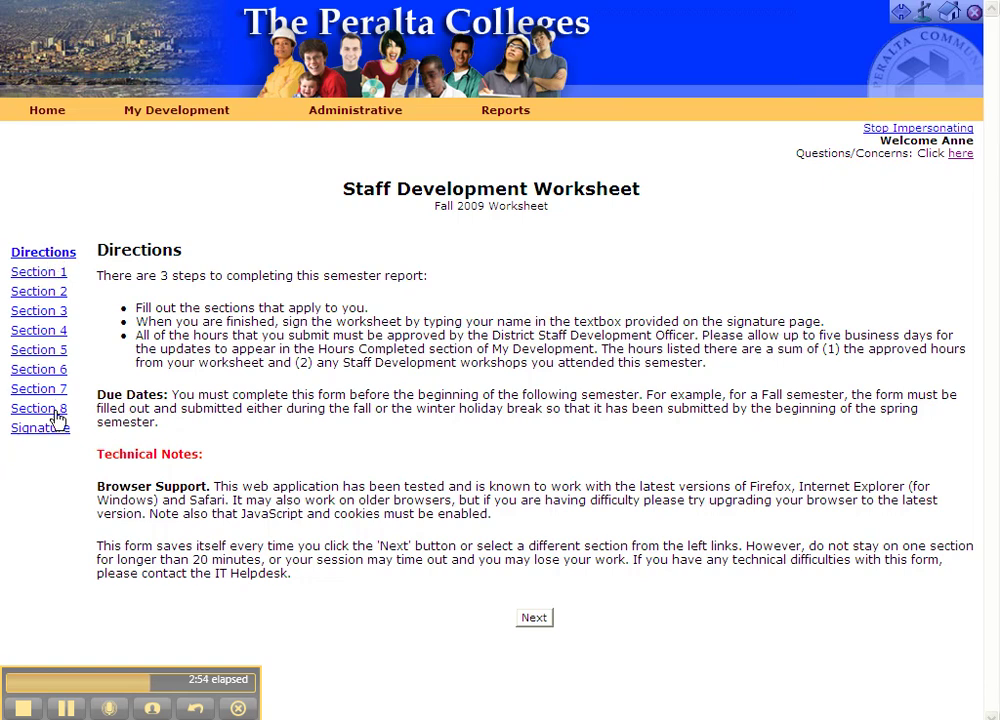
Step: Browse worksheet Sections 1–3, focusing Candidate Name and committee entry fields
left_click(50, 276)
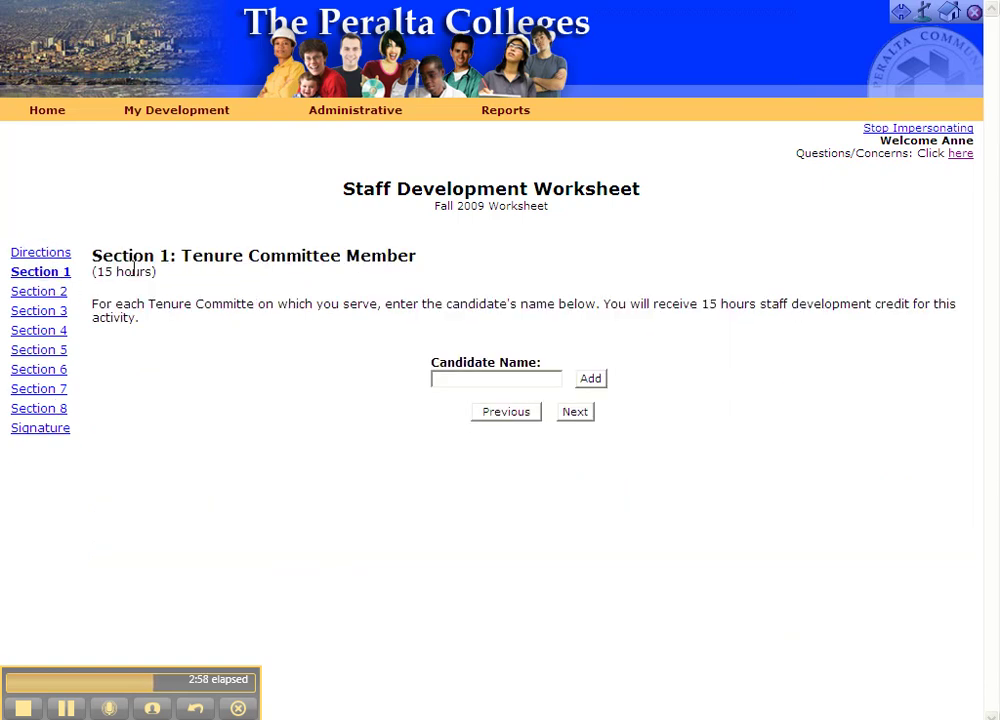
left_click(437, 377)
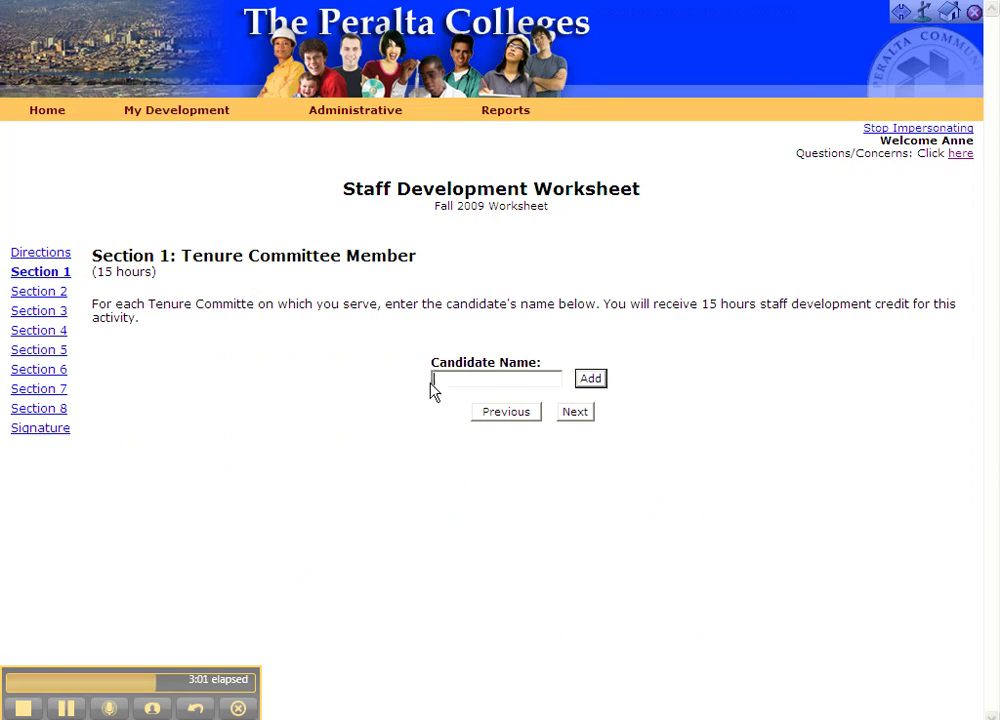
left_click(60, 293)
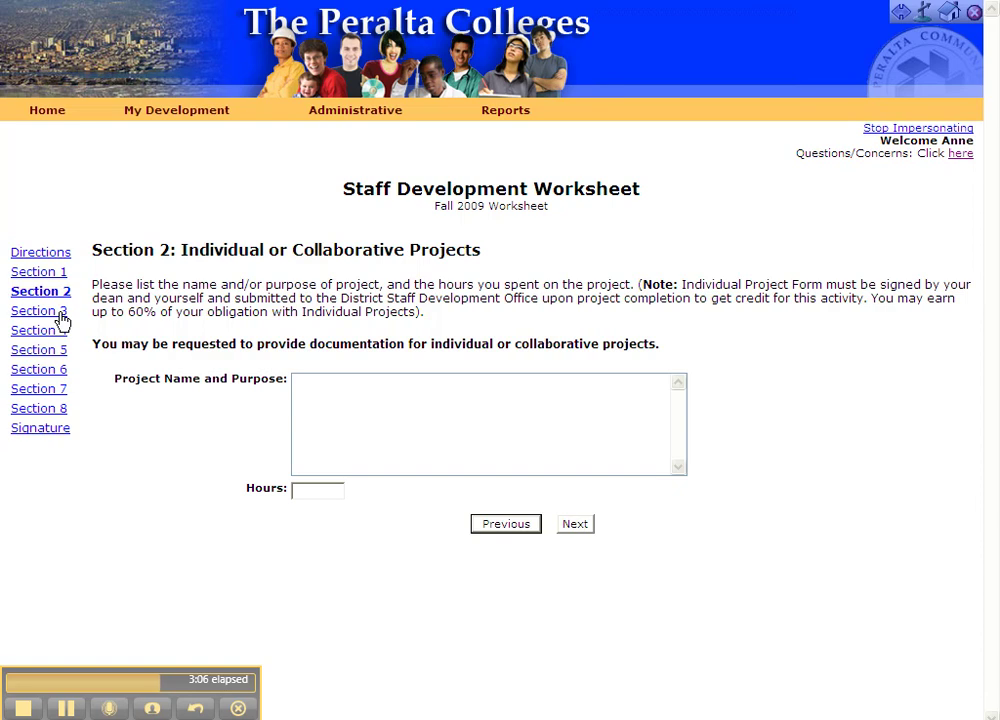
left_click(60, 312)
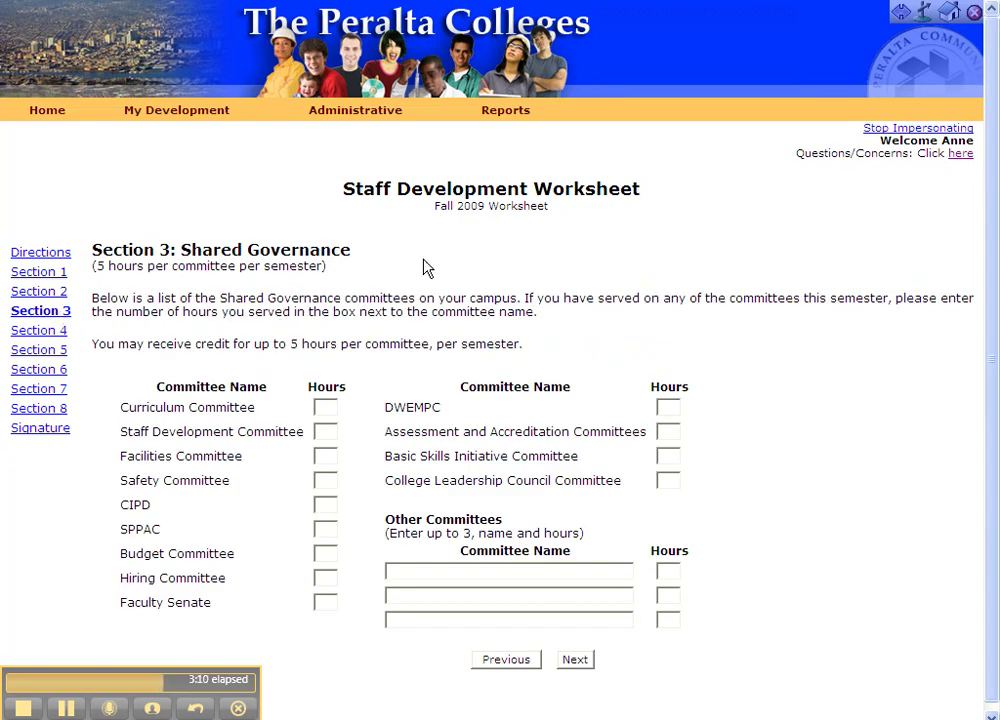
left_click(325, 432)
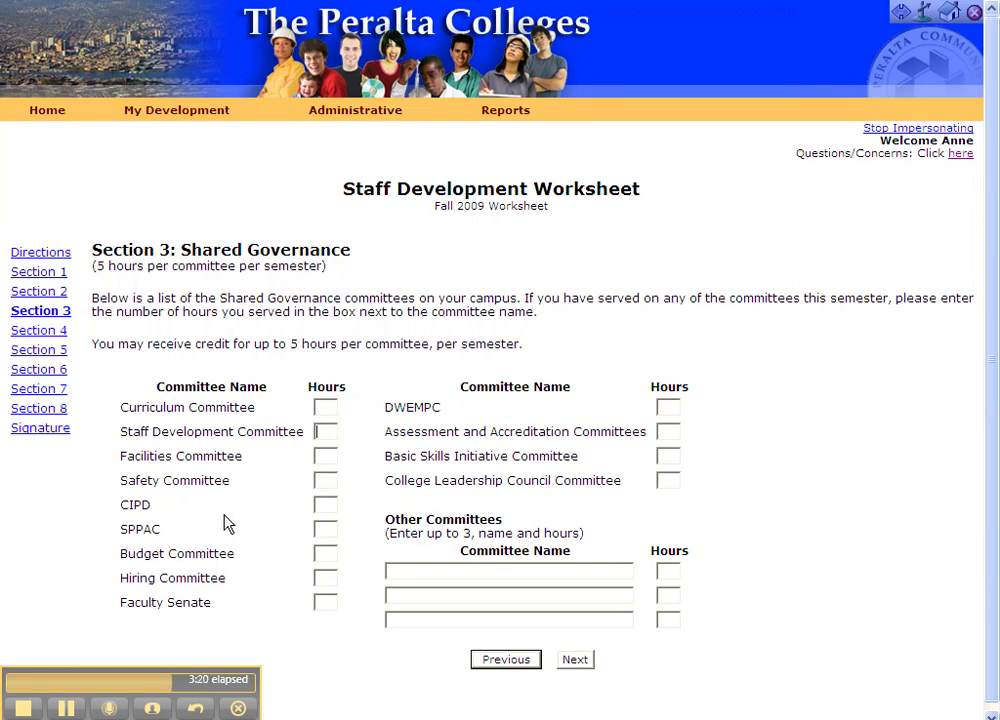
left_click(424, 566)
Step: Browse Sections 4–8, focusing the Section 8 Description and Hours fields
left_click(56, 334)
left_click(55, 352)
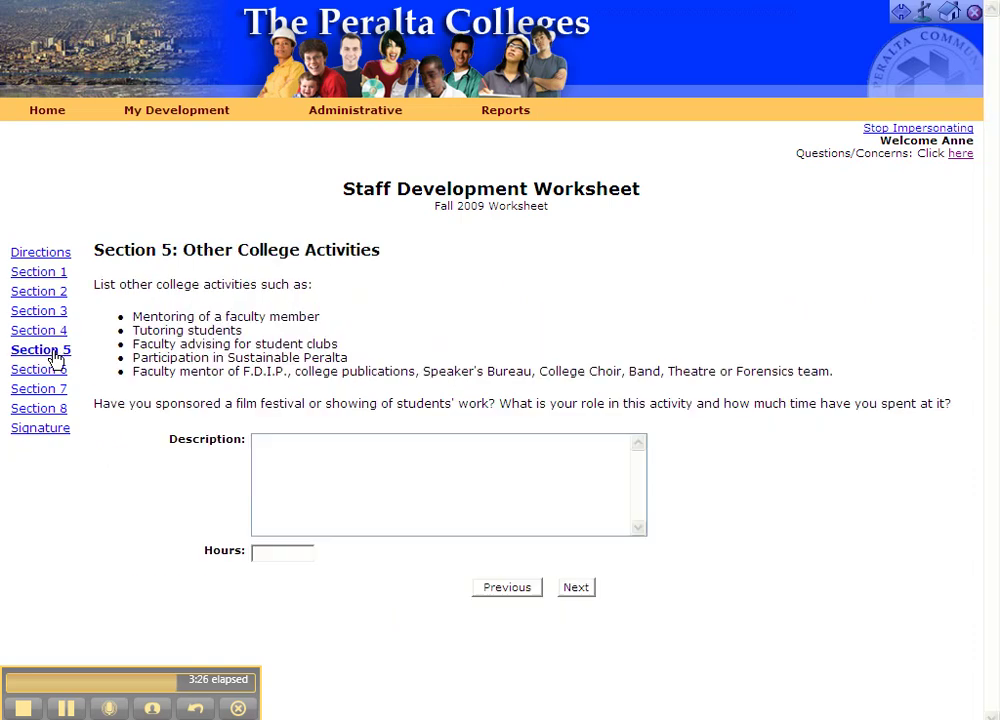
left_click(54, 372)
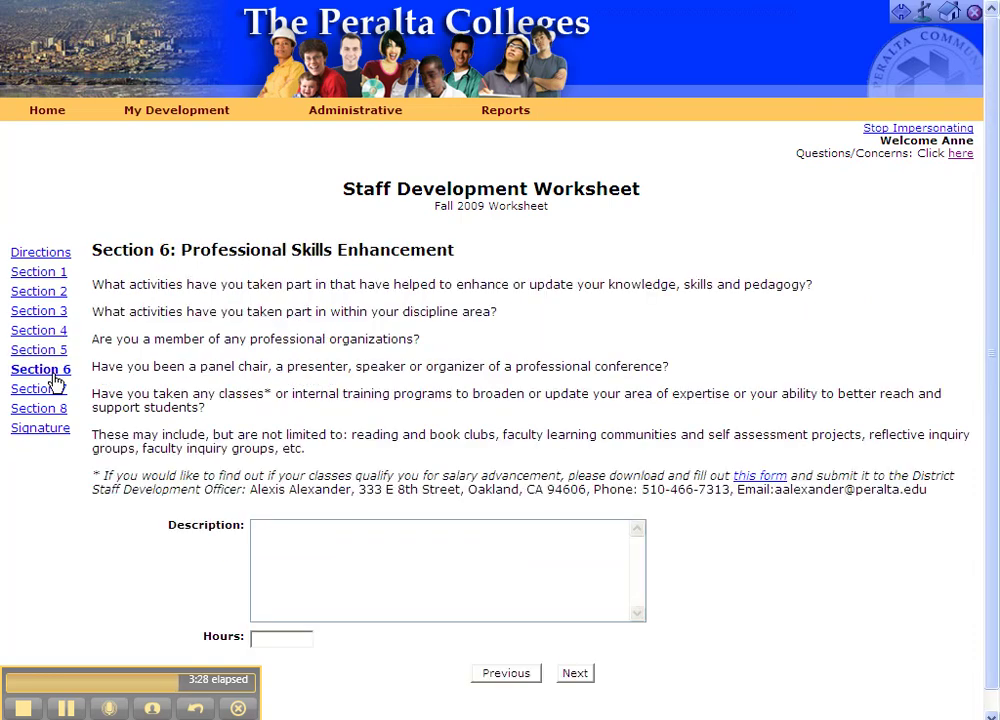
left_click(46, 390)
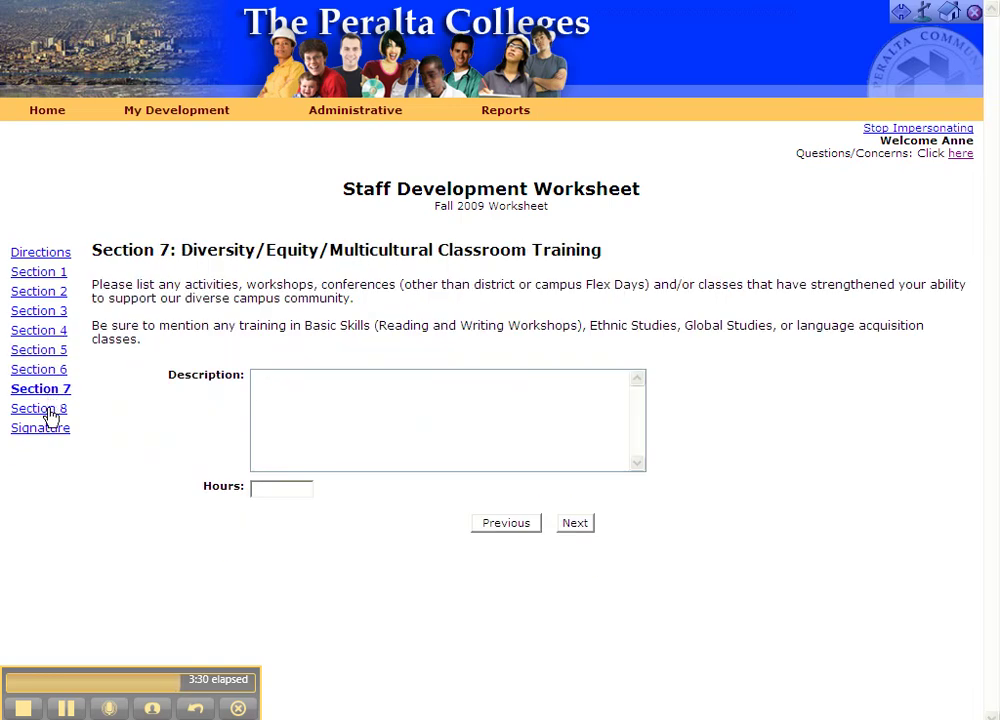
left_click(50, 412)
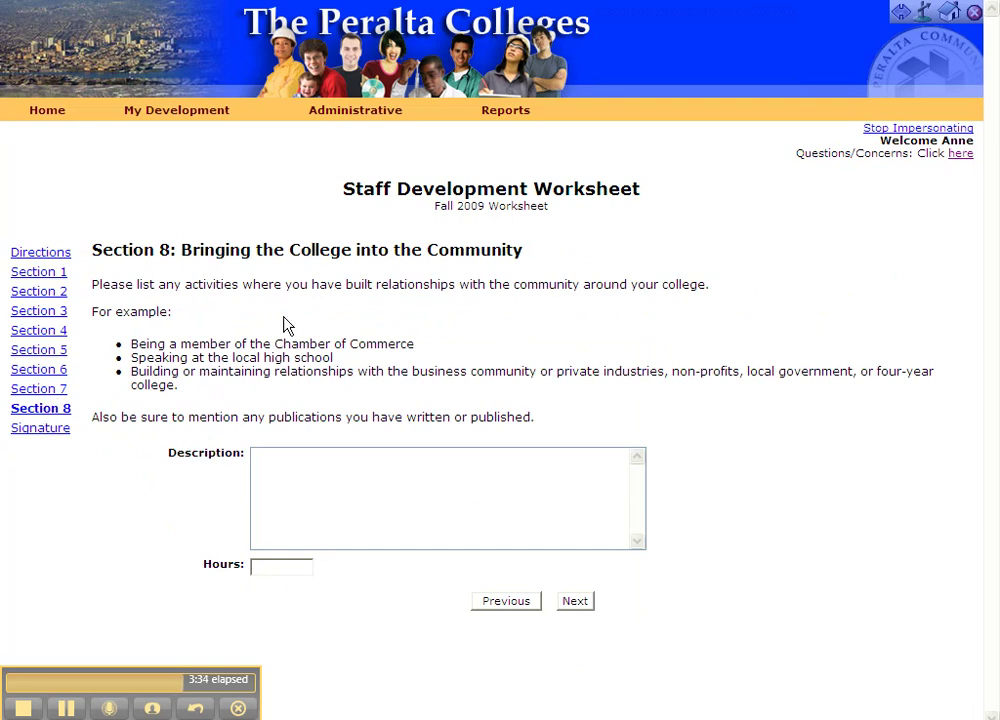
left_click(290, 462)
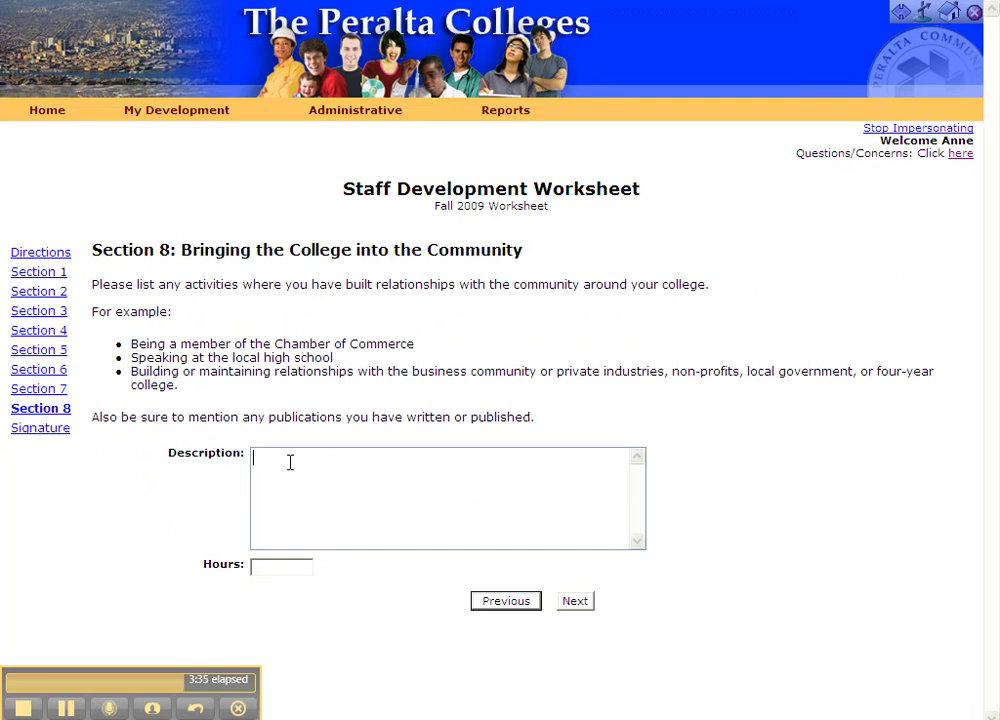
left_click(259, 569)
Step: View the Signature page's full-name field and start an e-mail to the District Staff Development Officer
left_click(44, 432)
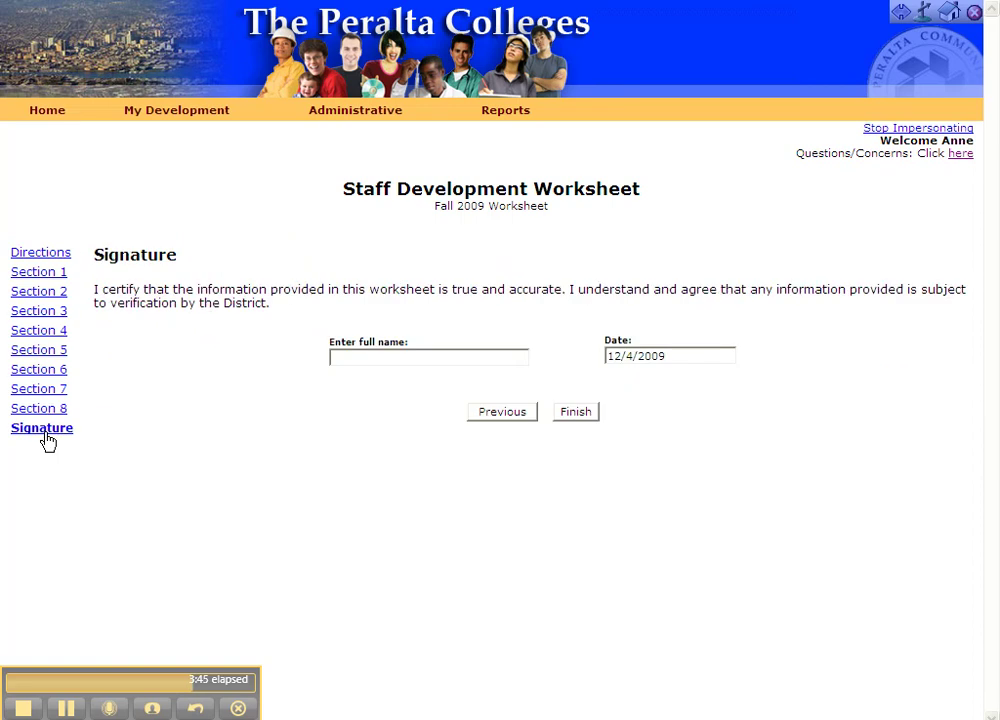
left_click(370, 357)
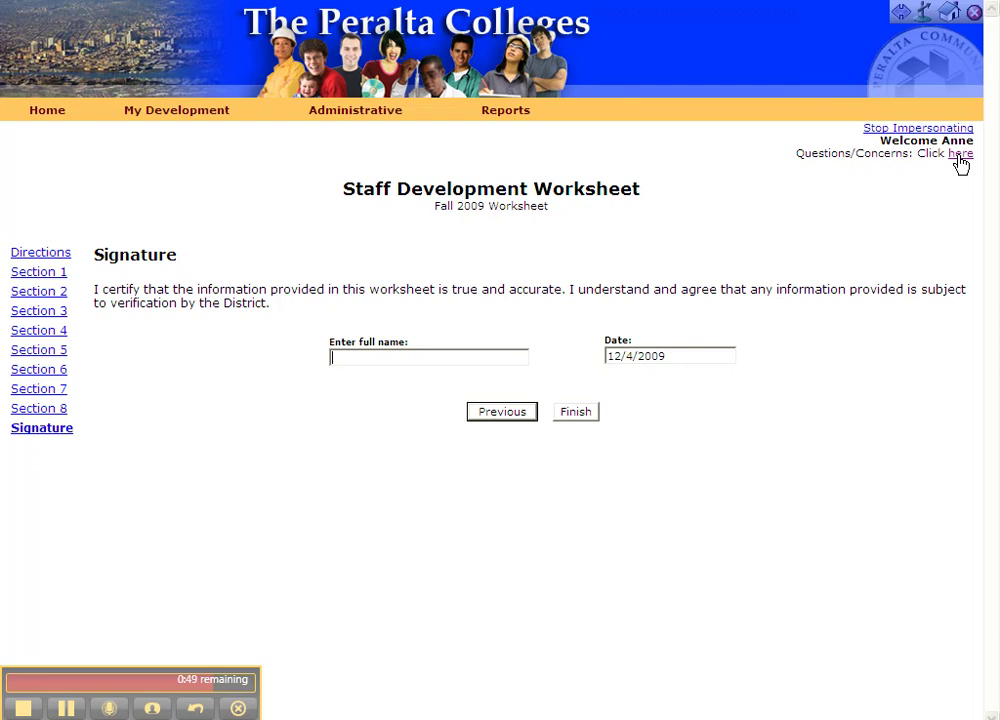
left_click(960, 156)
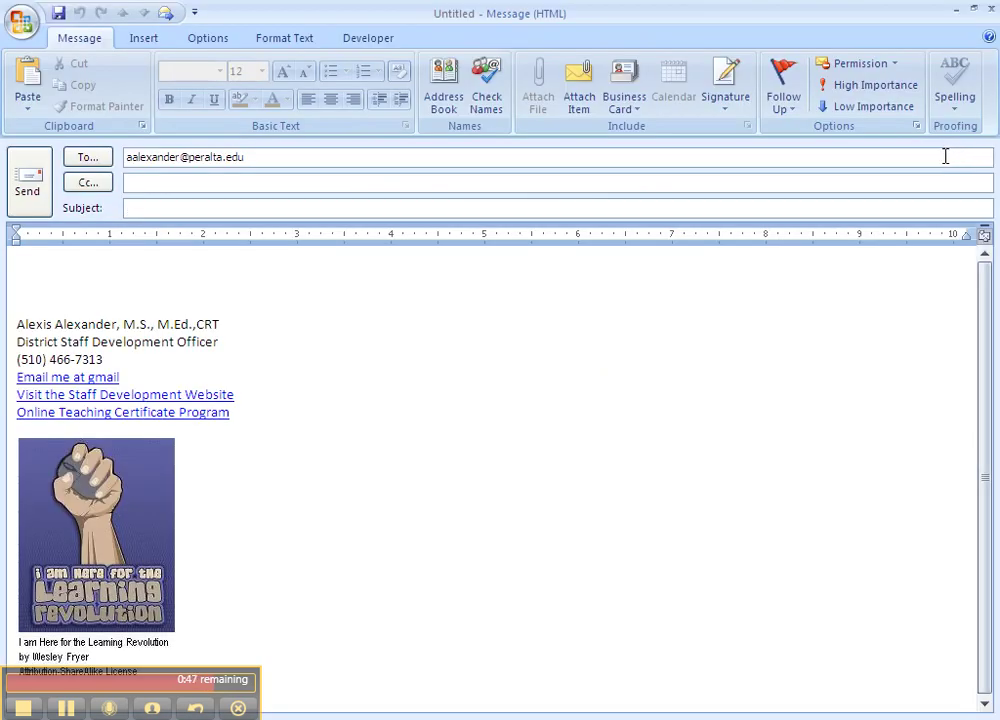